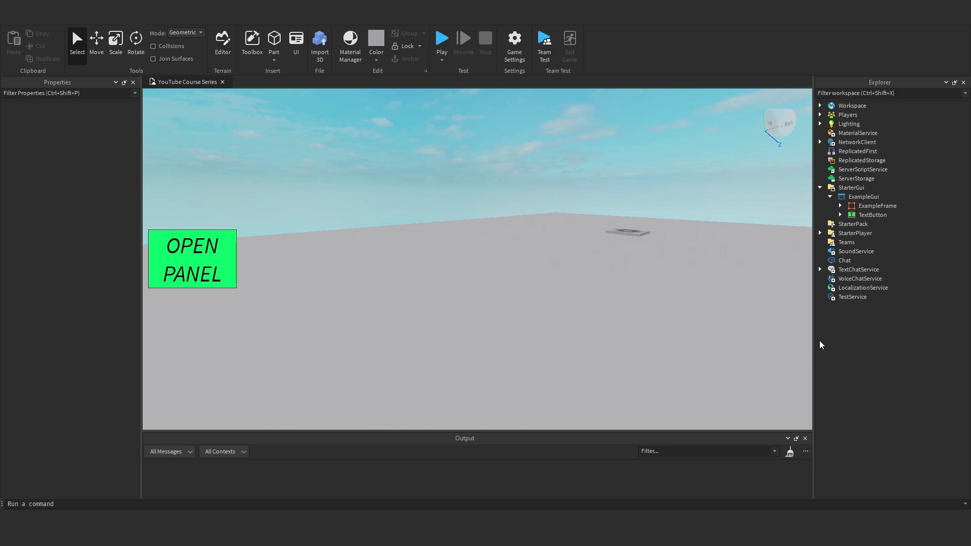
Insert an ImageLabel into ExampleGui.
mouse_move(843, 201)
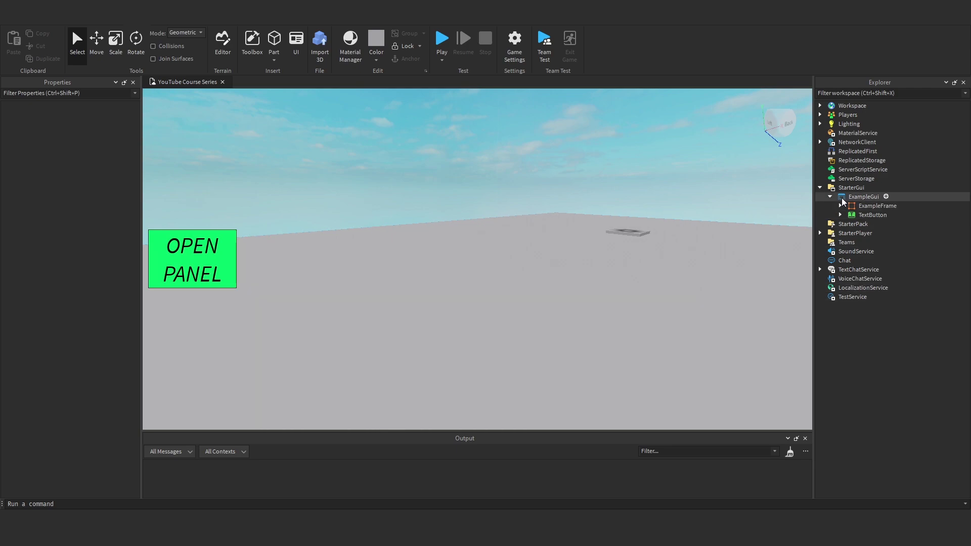
left_click(886, 197)
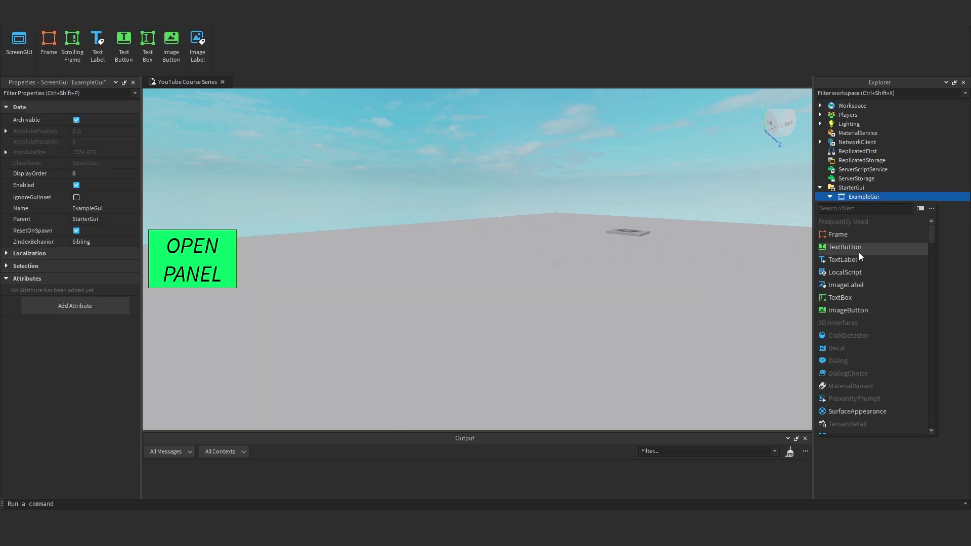
type("ima")
key("Return")
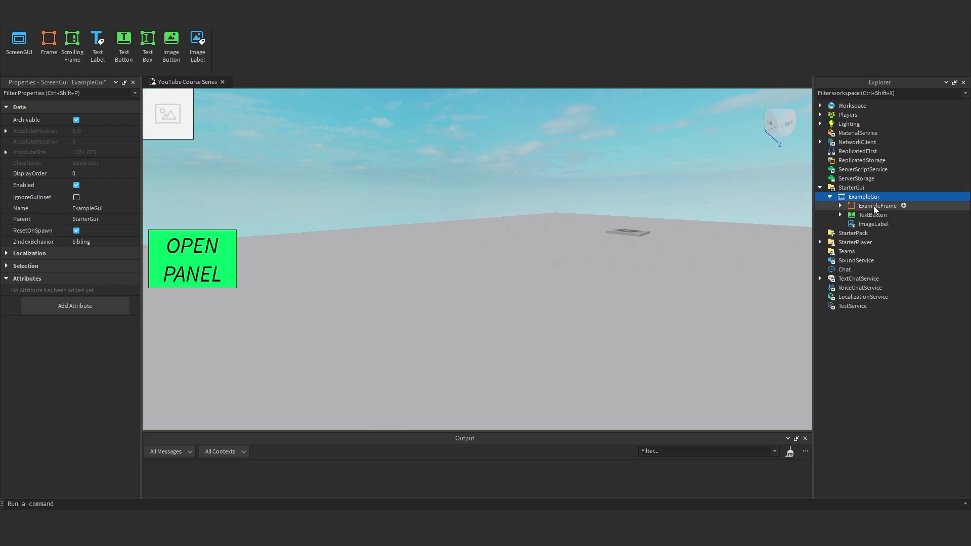
Size the ImageLabel to {0.2,0},{0.2,0}, then resize it to 150 x 150 near the top-left.
left_click(106, 338)
key("BackSpace")
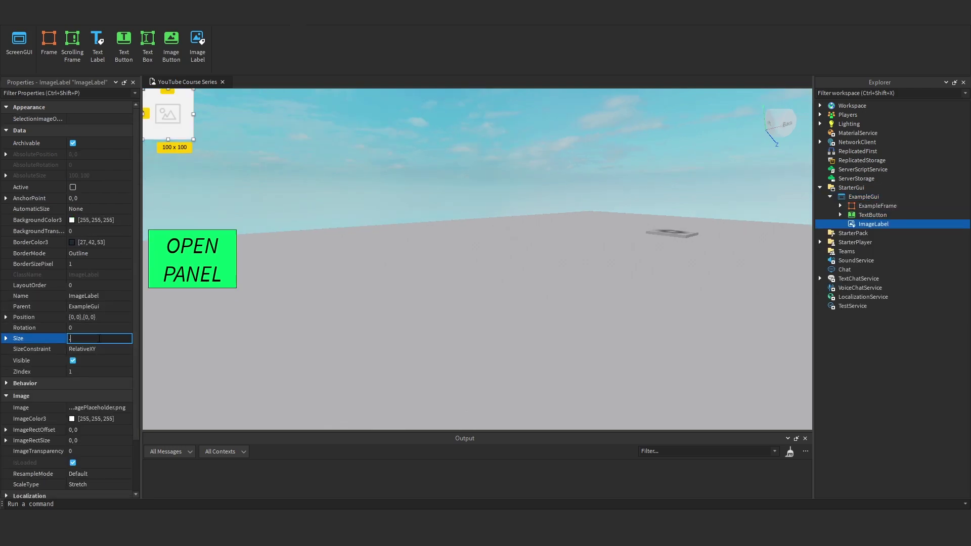
type(".2, 0},{0.2, 0")
key("Return")
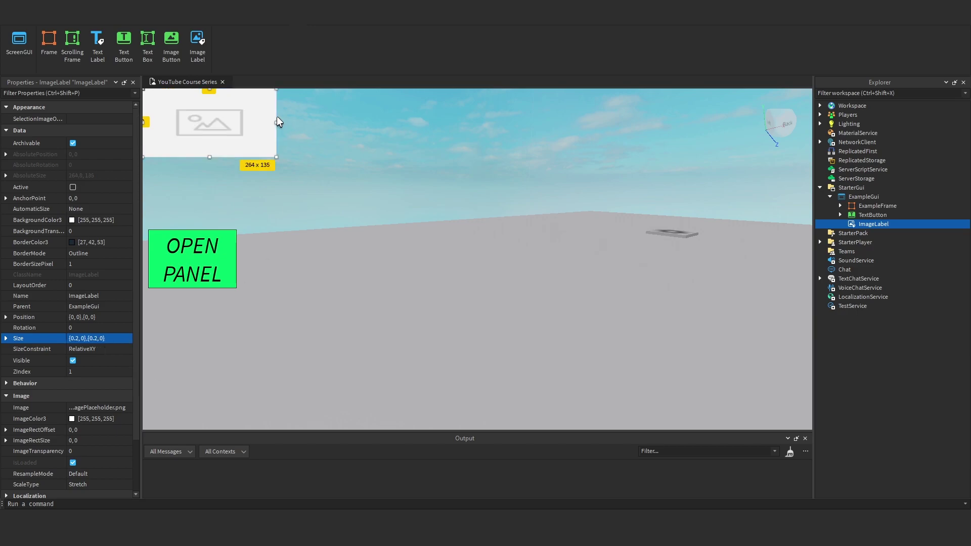
left_click_drag(275, 157, 219, 163)
mouse_move(197, 129)
left_mouse_down()
mouse_move(368, 200)
mouse_move(448, 212)
mouse_move(409, 354)
mouse_move(228, 368)
mouse_move(248, 365)
mouse_move(213, 141)
mouse_move(226, 144)
mouse_move(209, 146)
mouse_move(210, 137)
left_mouse_up()
scroll(90, 304, "down", 3)
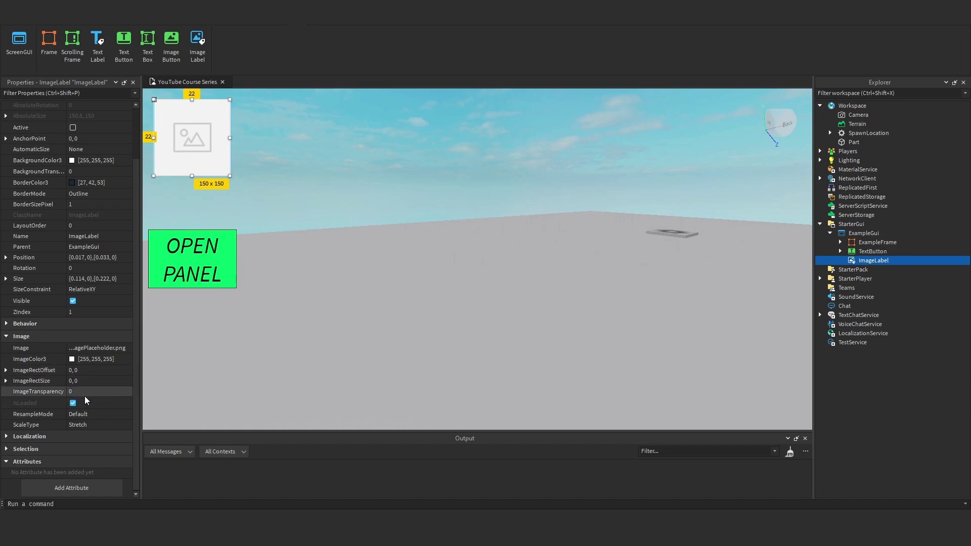
Set the ImageLabel's Image property to the black running-figure sprint asset.
left_click(95, 422)
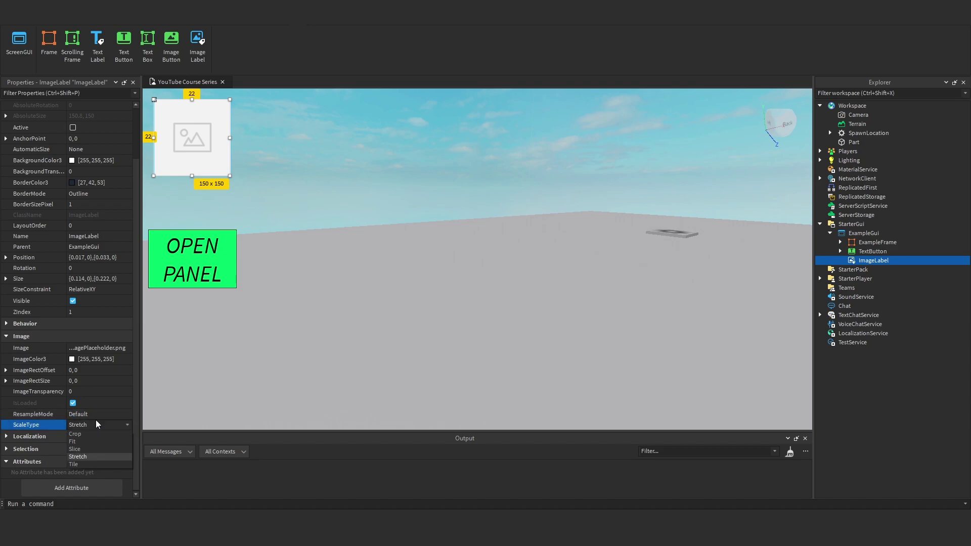
left_click(101, 349)
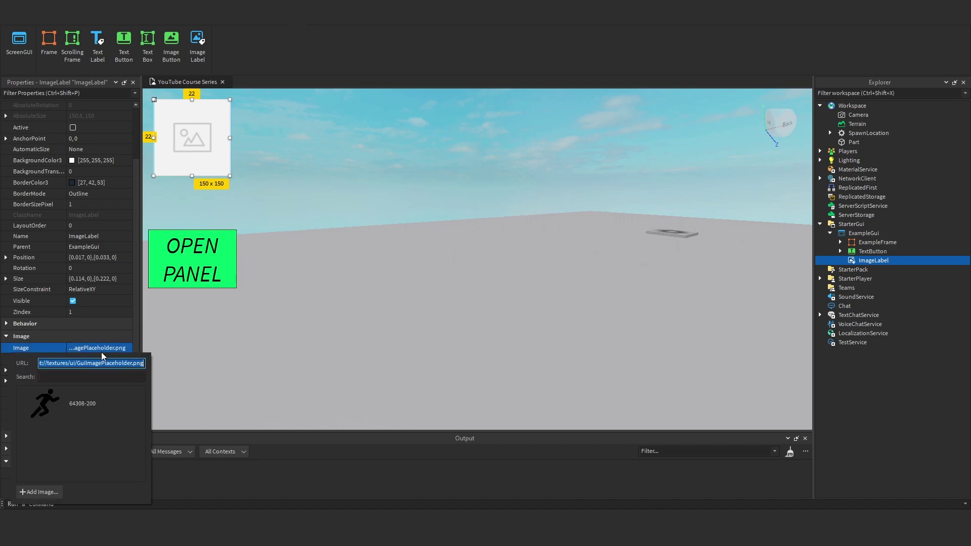
left_click(80, 402)
right_click_drag(389, 167, 394, 171)
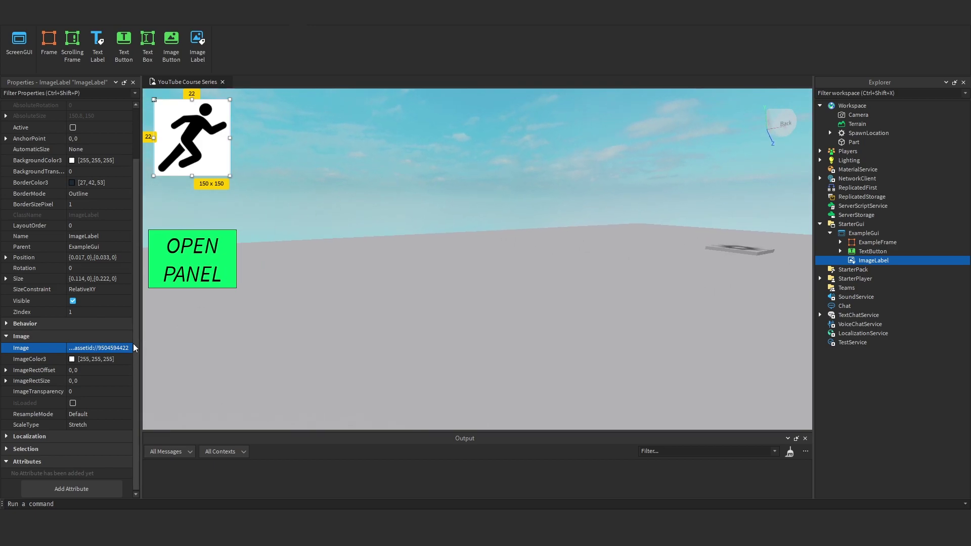
left_click(101, 359)
left_click(113, 348)
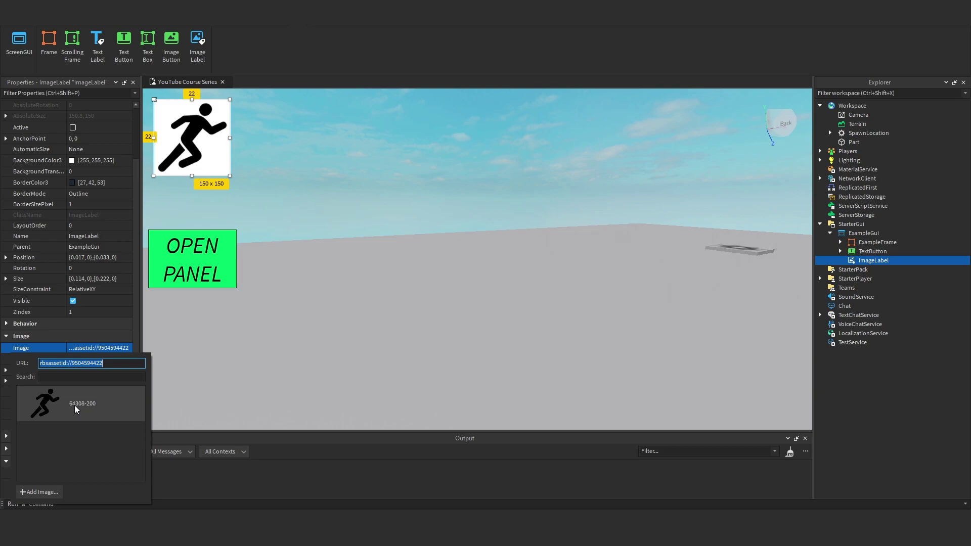
left_click(107, 341)
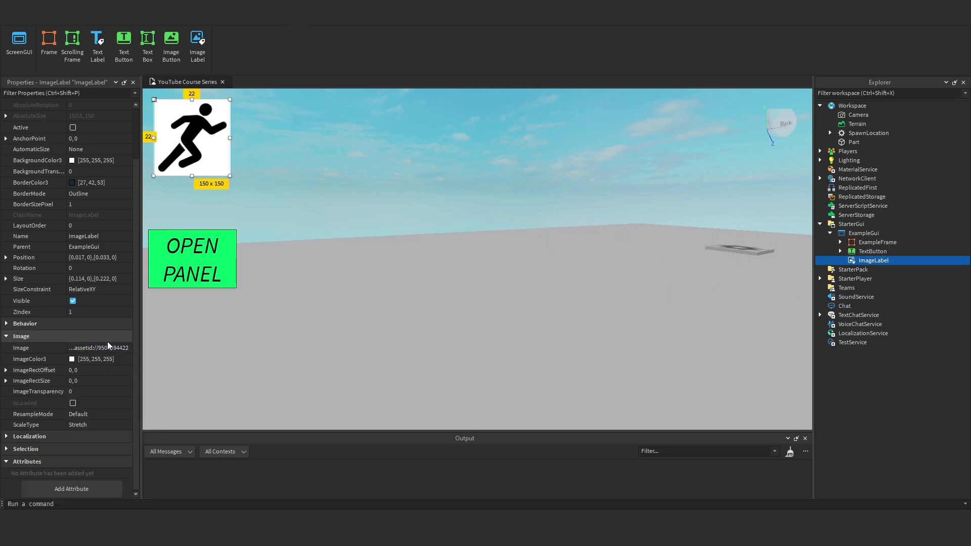
left_click(73, 359)
left_click_drag(515, 238, 517, 180)
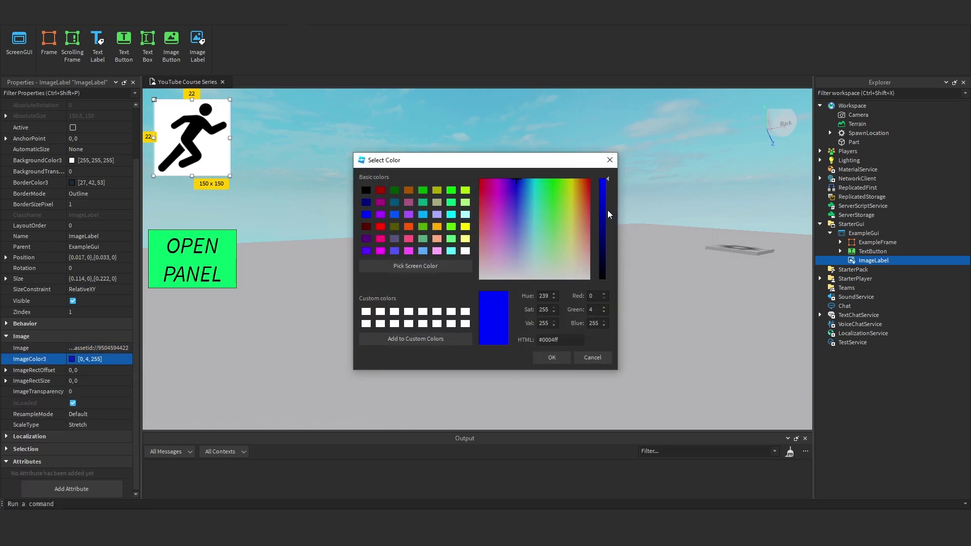
left_click(575, 357)
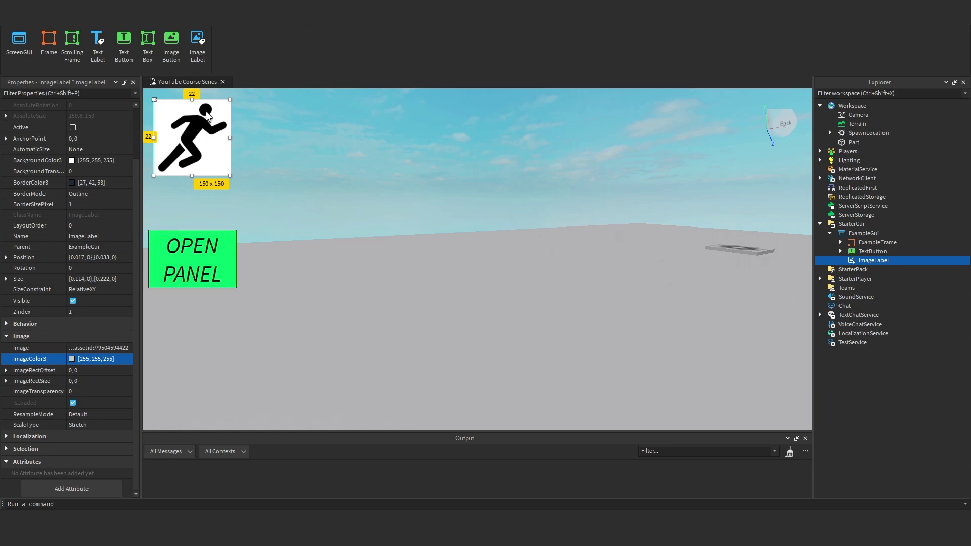
left_click(72, 359)
left_click(437, 238)
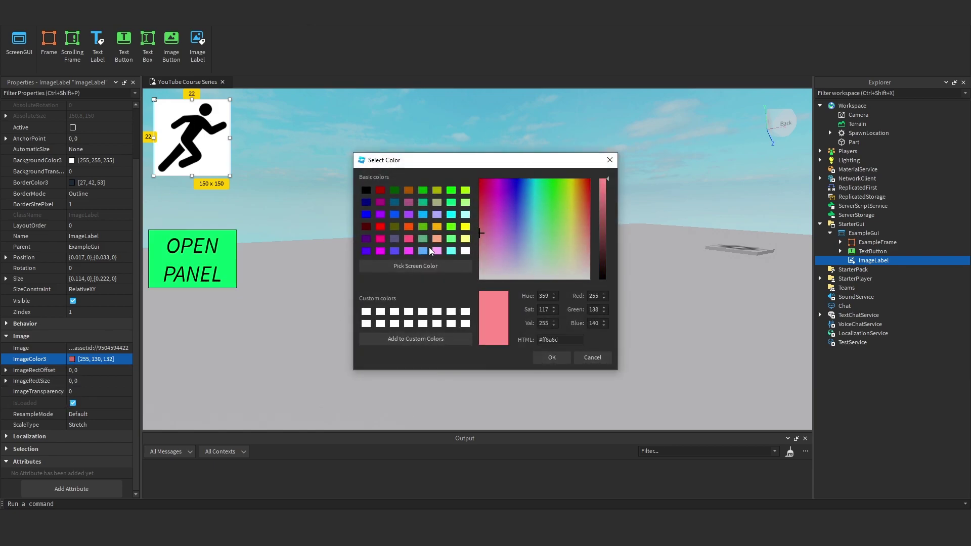
left_click(592, 357)
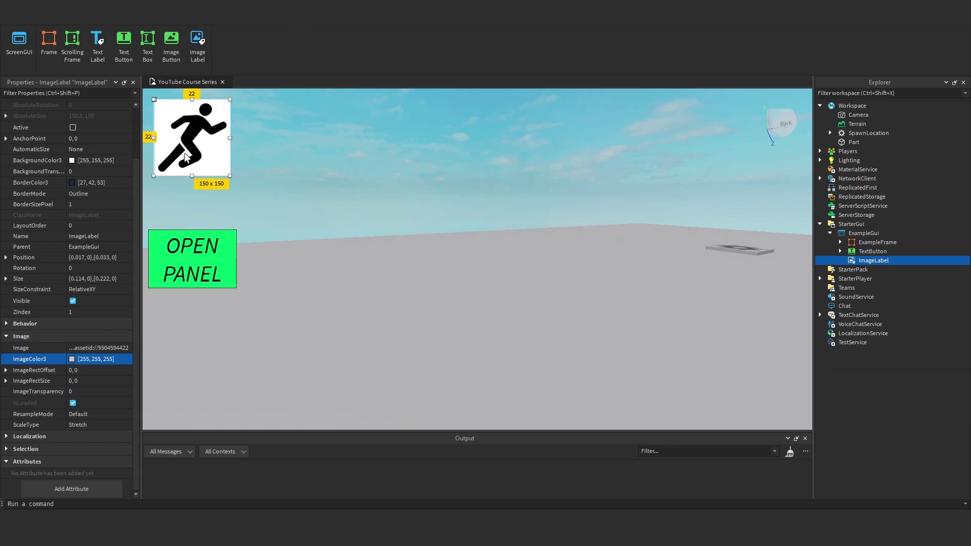
left_click(83, 393)
type(".5")
key("Return")
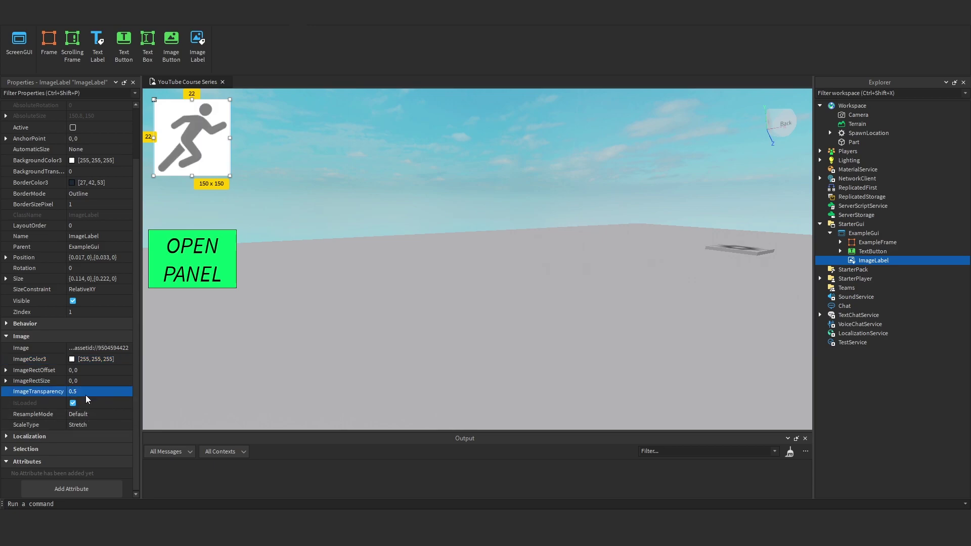
left_click(96, 392)
scroll(97, 391, "up", 3)
type("1")
key("Return")
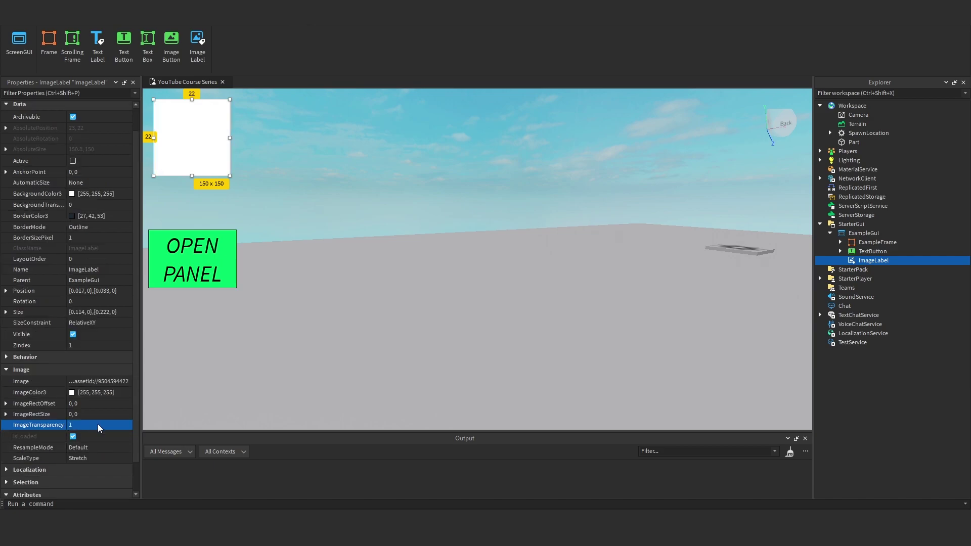
scroll(99, 425, "down", 3)
left_click(289, 152)
left_click(874, 261)
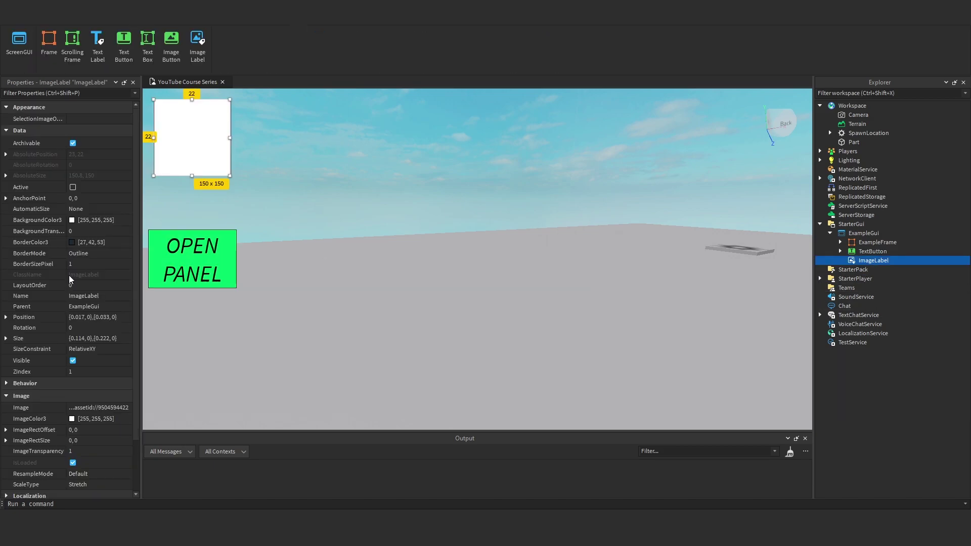
scroll(96, 354, "down", 3)
left_click(93, 391)
type("0")
key("Return")
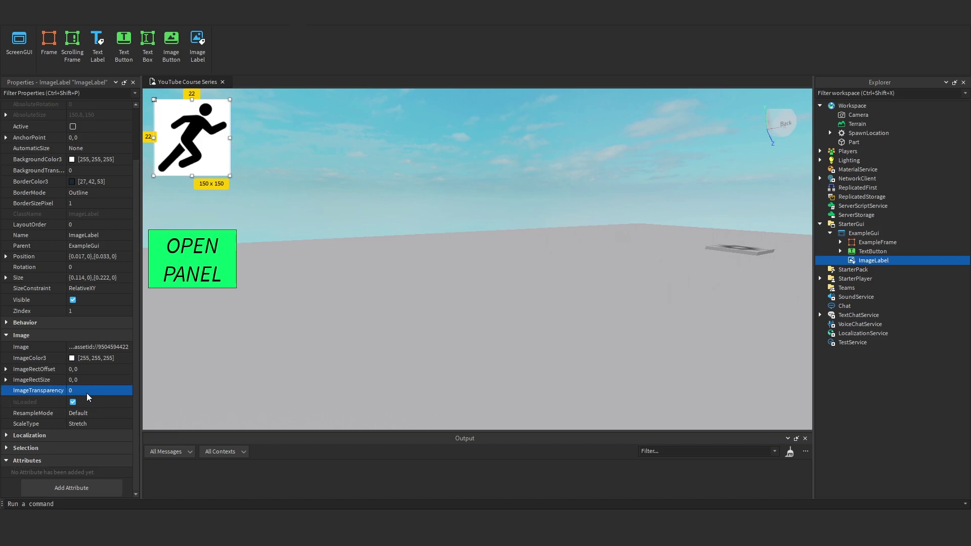
left_click(92, 414)
left_click(99, 430)
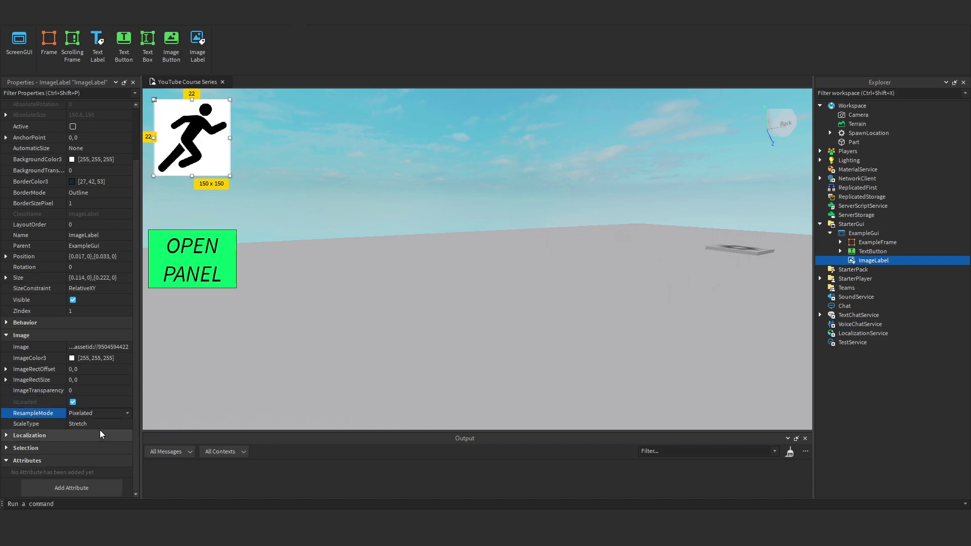
left_click(93, 411)
left_click(94, 422)
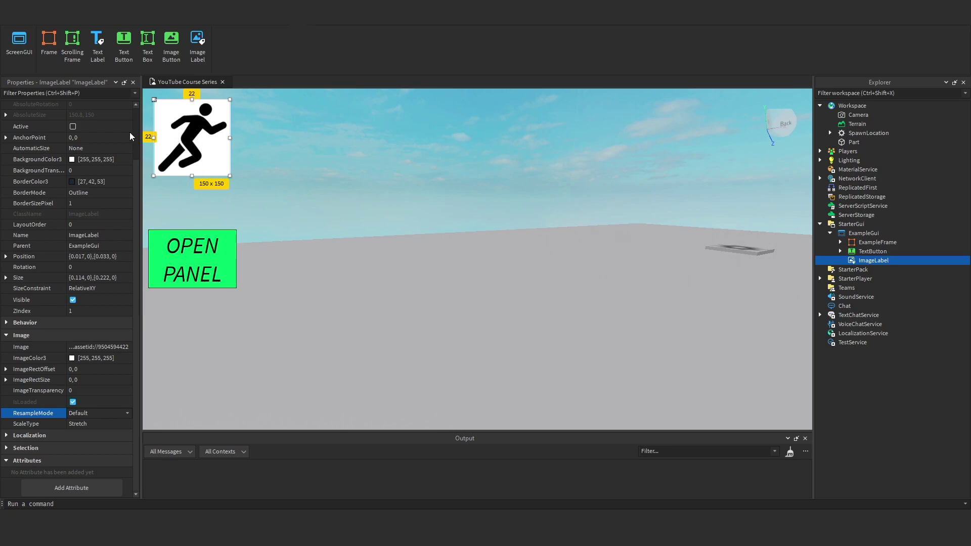
left_click(109, 414)
left_click(96, 430)
left_click(101, 413)
left_click(98, 422)
right_click_drag(534, 384, 545, 371)
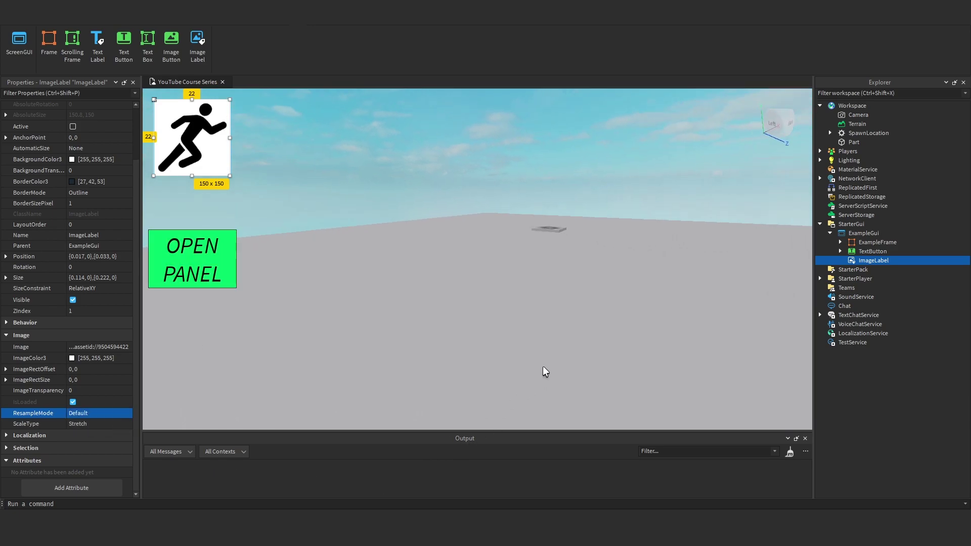
left_click(121, 419)
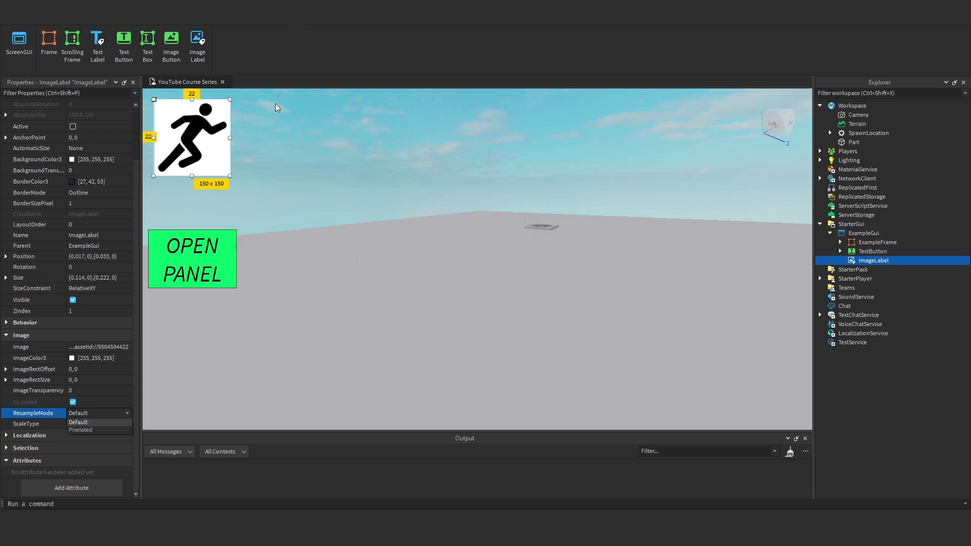
left_click(99, 430)
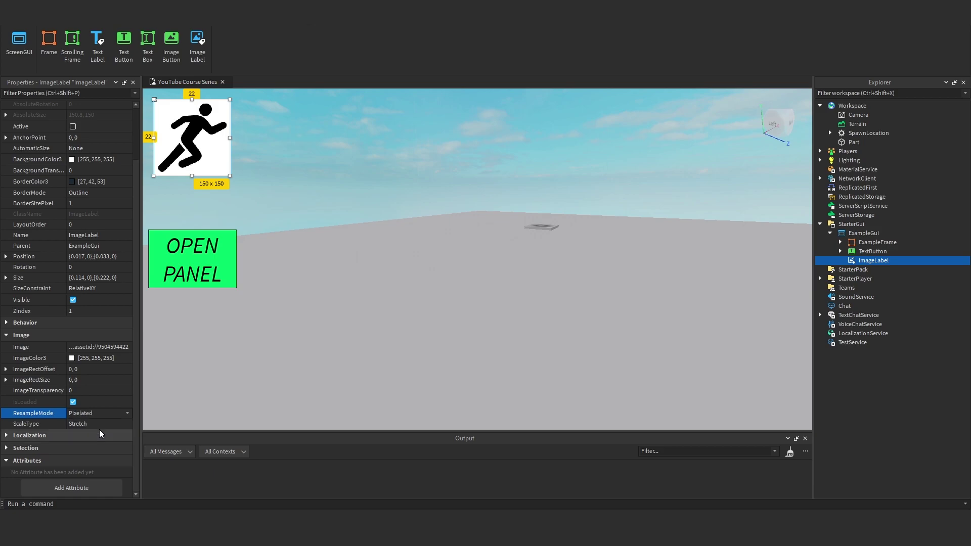
left_click(96, 414)
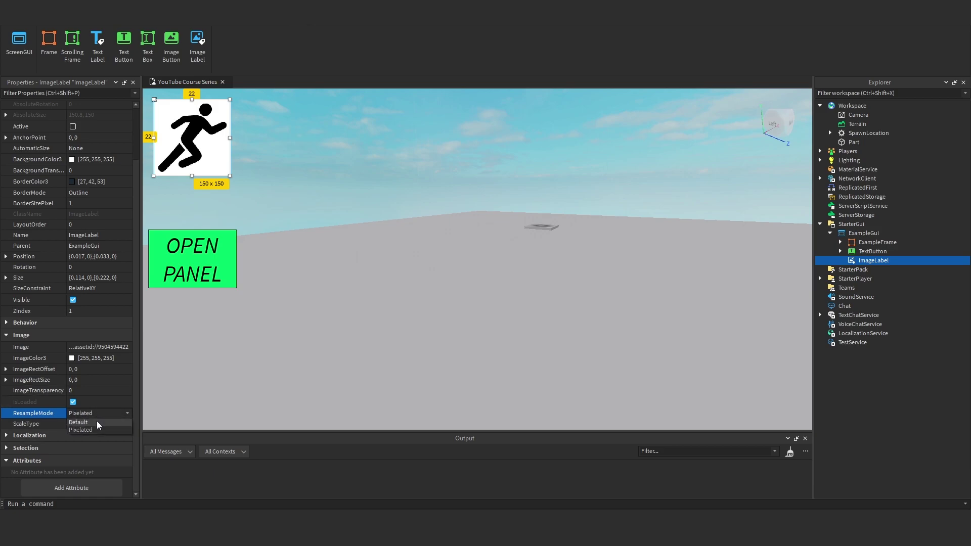
Switch ScaleType to Crop, widen the label to preview cropping, then undo back to 150 x 150.
left_click(79, 424)
left_click(78, 424)
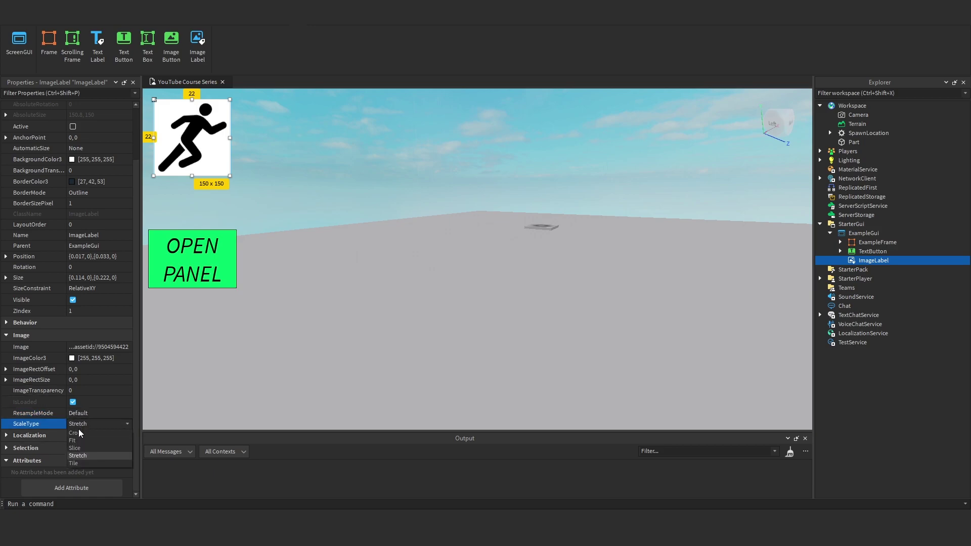
left_click(79, 431)
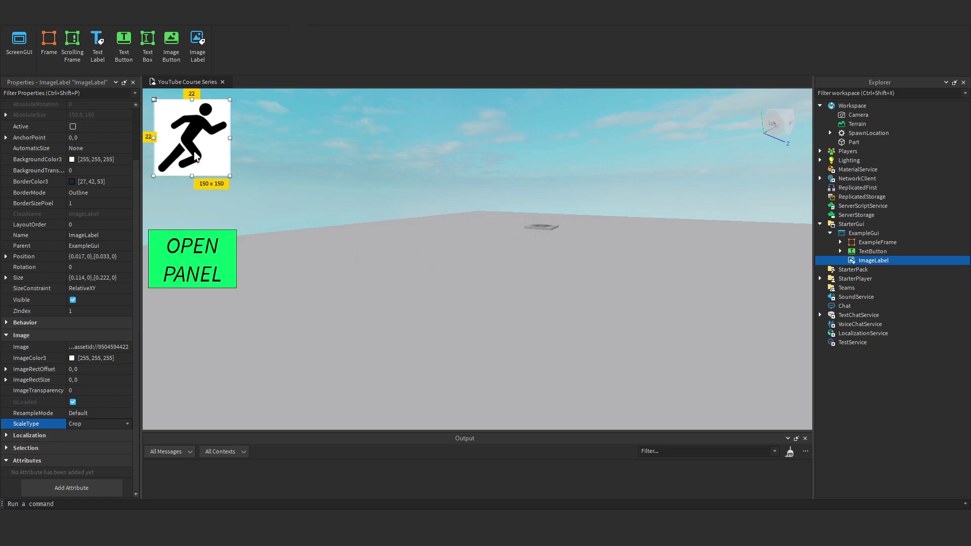
left_click_drag(232, 145, 393, 148)
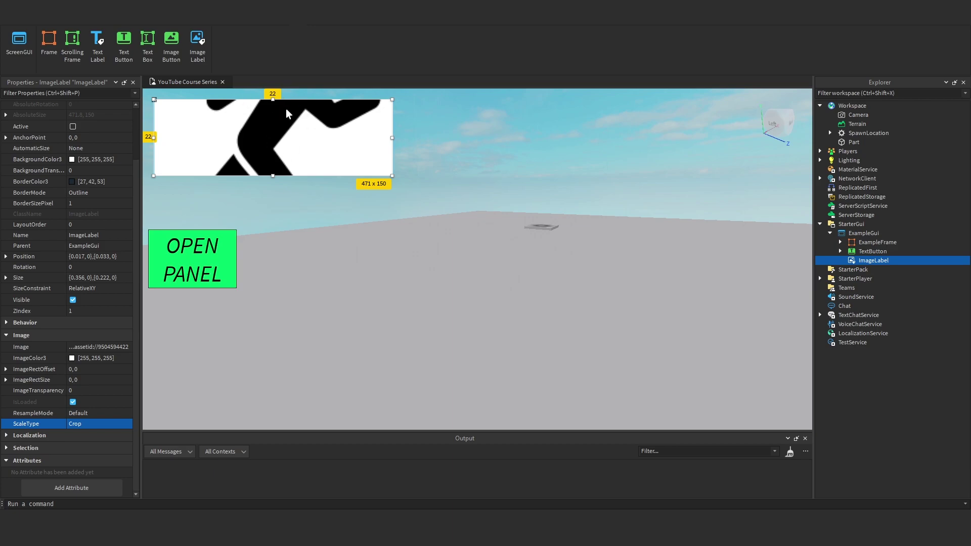
key("ctrl+z")
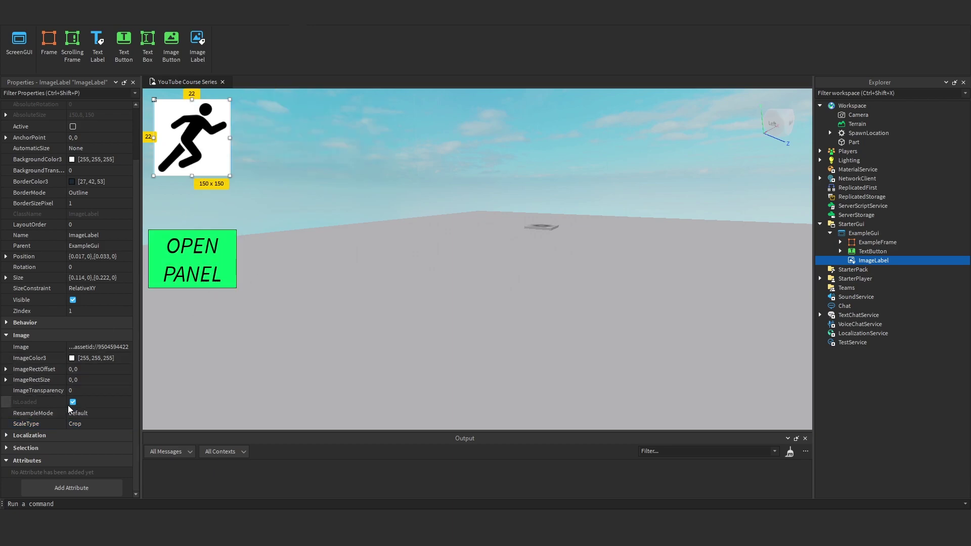
Set ScaleType to Fit, preview it on a widened label, undo, then enlarge the label to about 965 x 576.
left_click(84, 424)
left_click(81, 458)
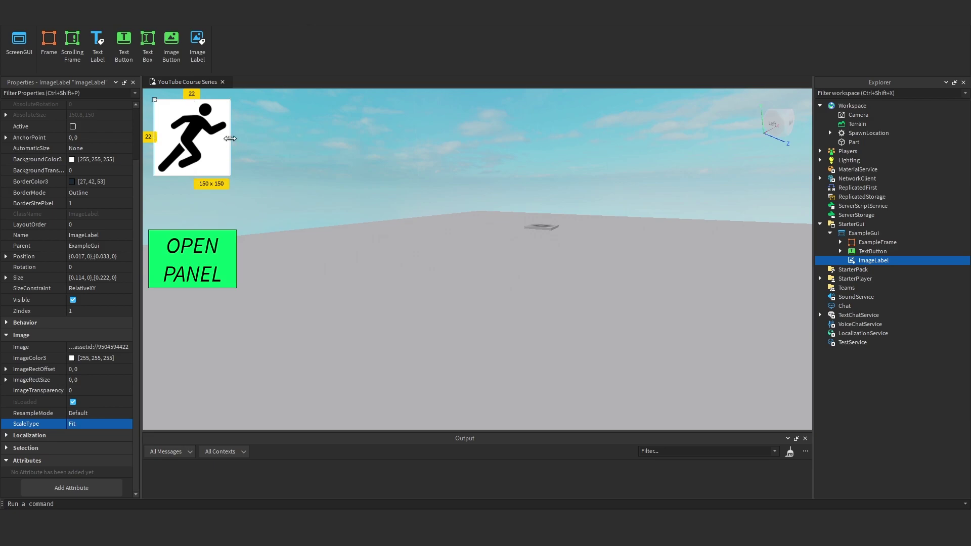
left_click_drag(230, 138, 386, 162)
key("ctrl+z")
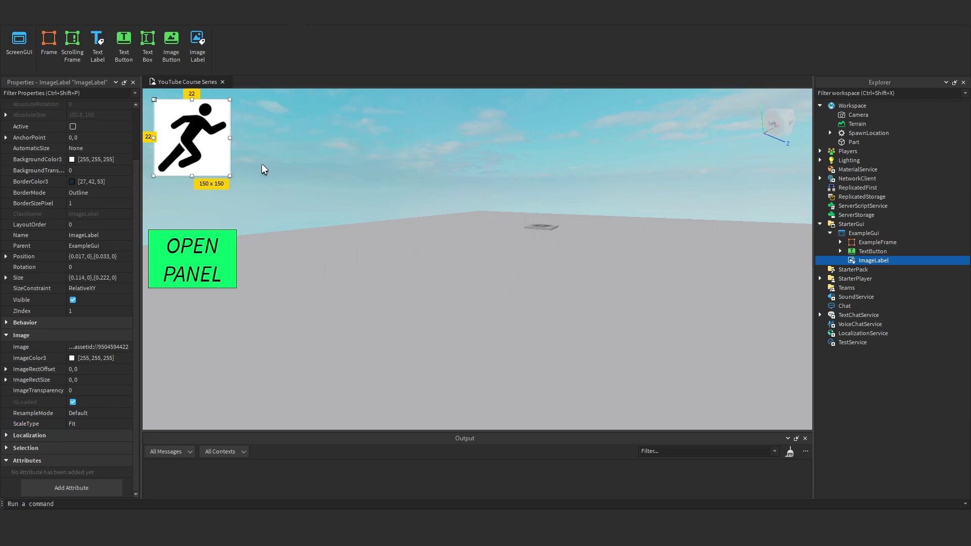
left_click_drag(230, 175, 336, 282)
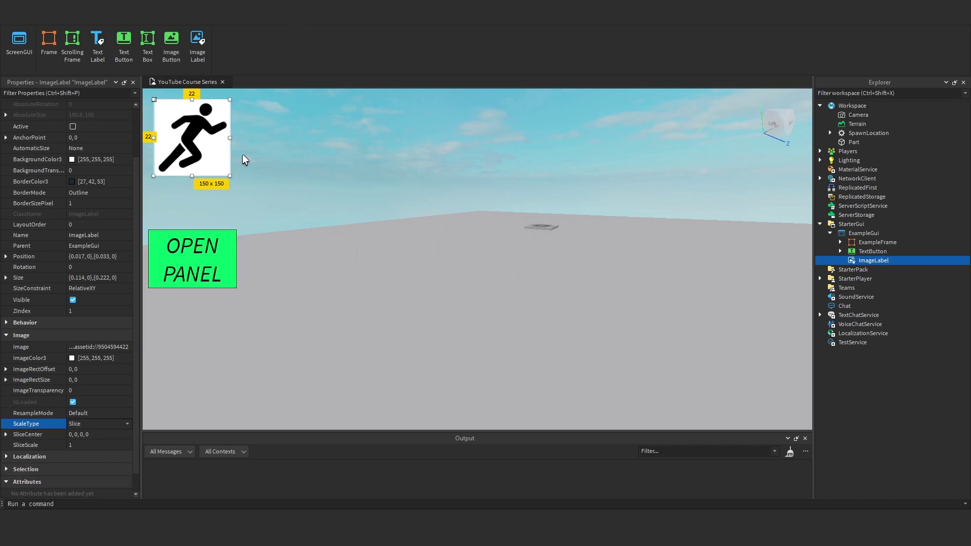
left_click_drag(230, 176, 642, 391)
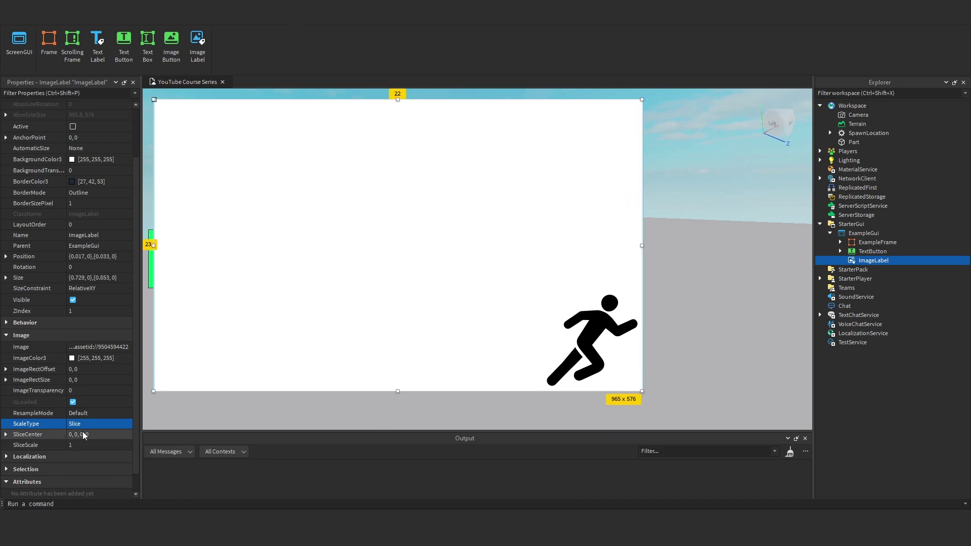
Revert to 150 x 150, preview Stretch on an enlarged label, undo, then set ScaleType to Tile.
key("ctrl+z")
key("ctrl+z")
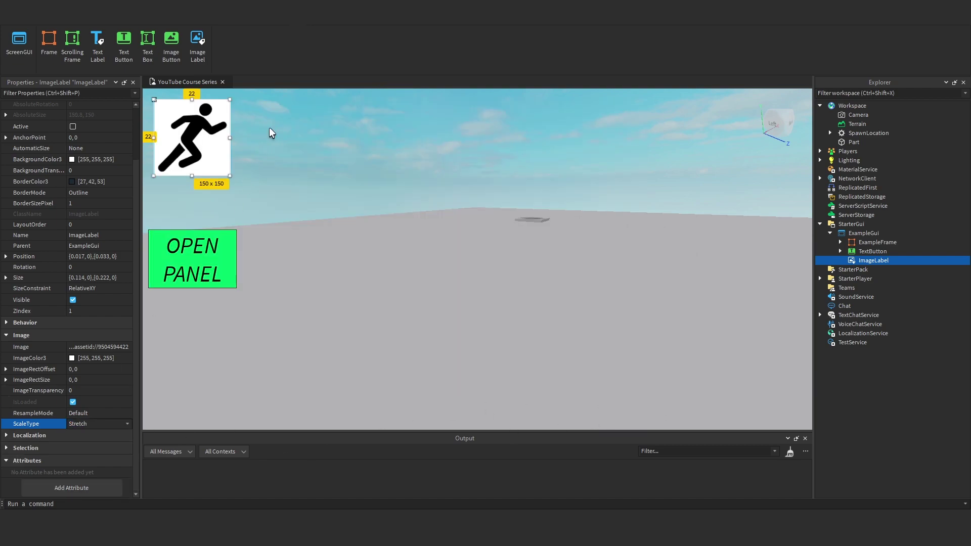
left_click_drag(230, 176, 752, 385)
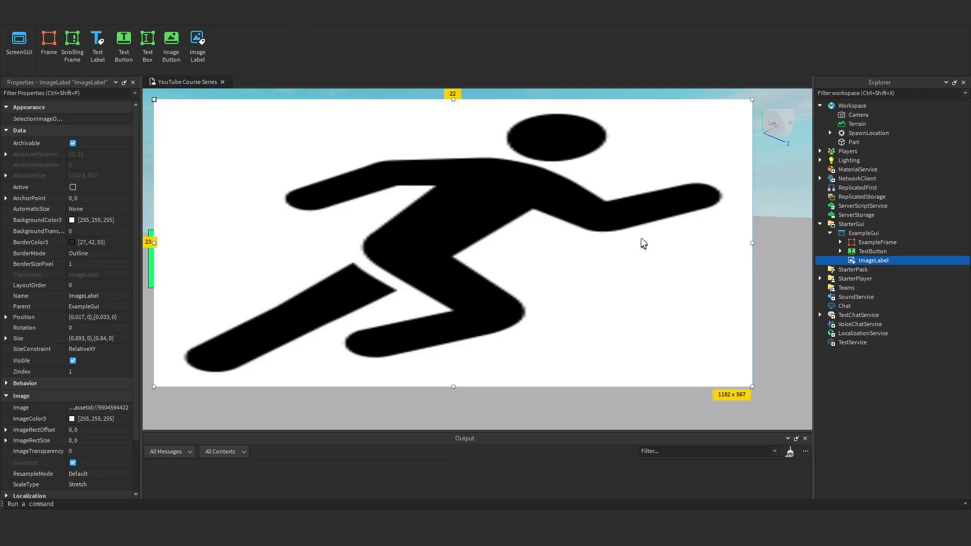
key("ctrl+z")
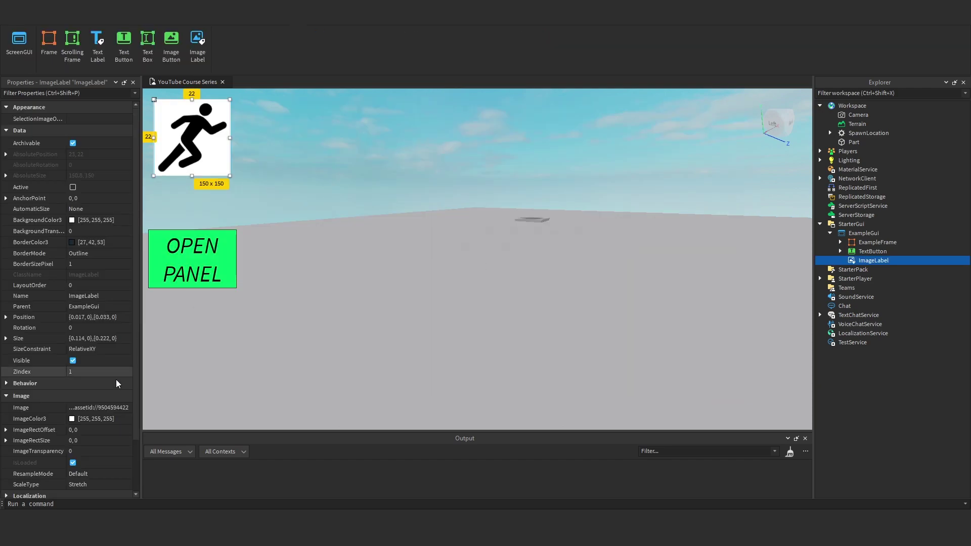
left_click(86, 421)
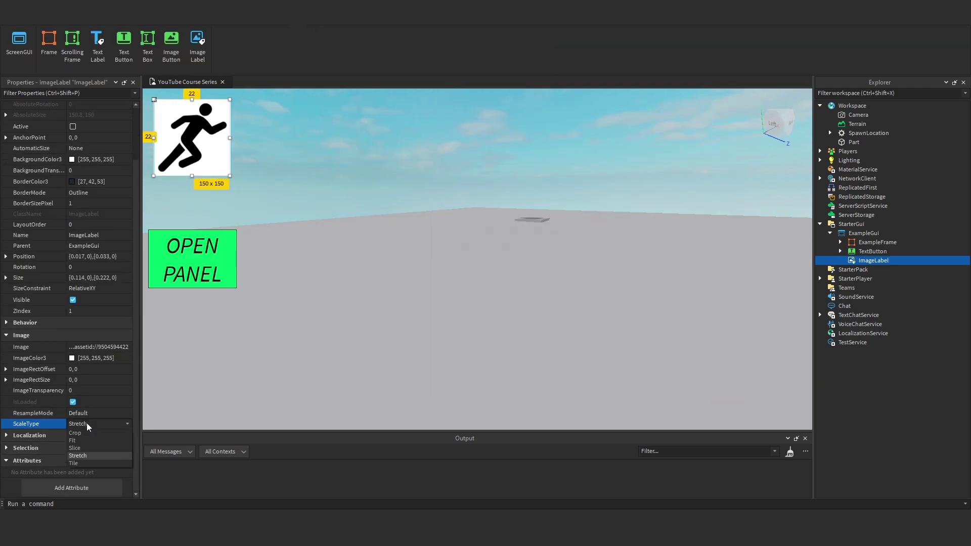
left_click(98, 455)
Enlarge the tiled label to 896 x 525 and set TileSize to {0.1,0},{0.1,0}.
left_click_drag(231, 174, 608, 365)
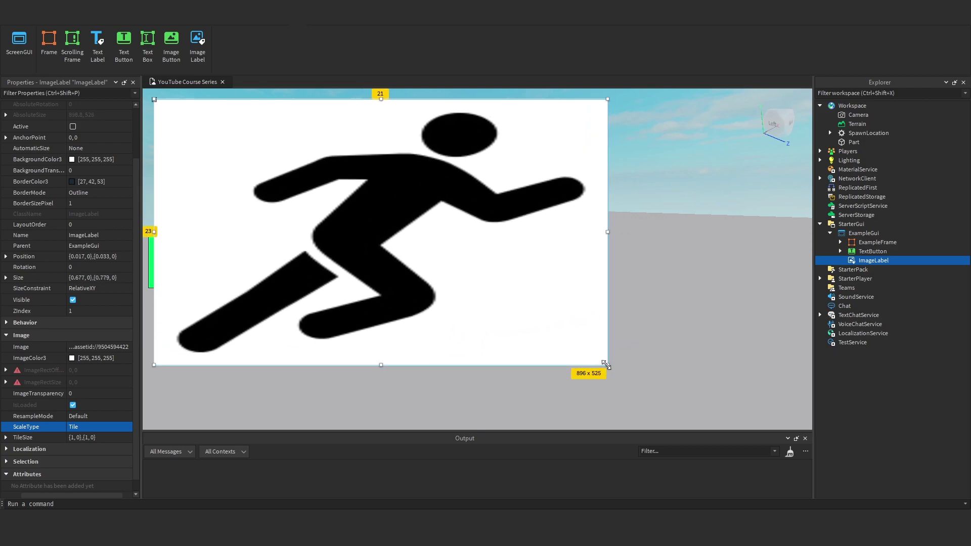
left_click(82, 439)
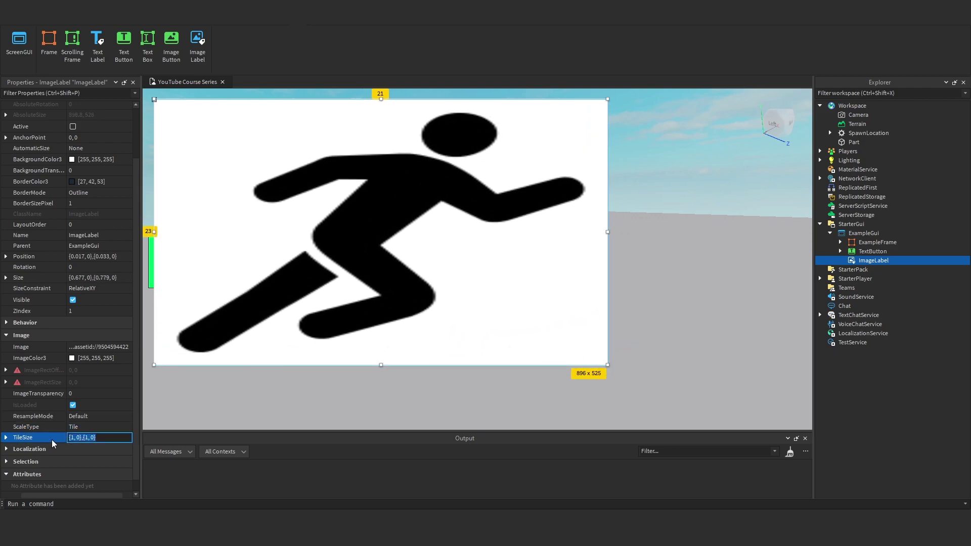
type("0")
left_click(6, 437)
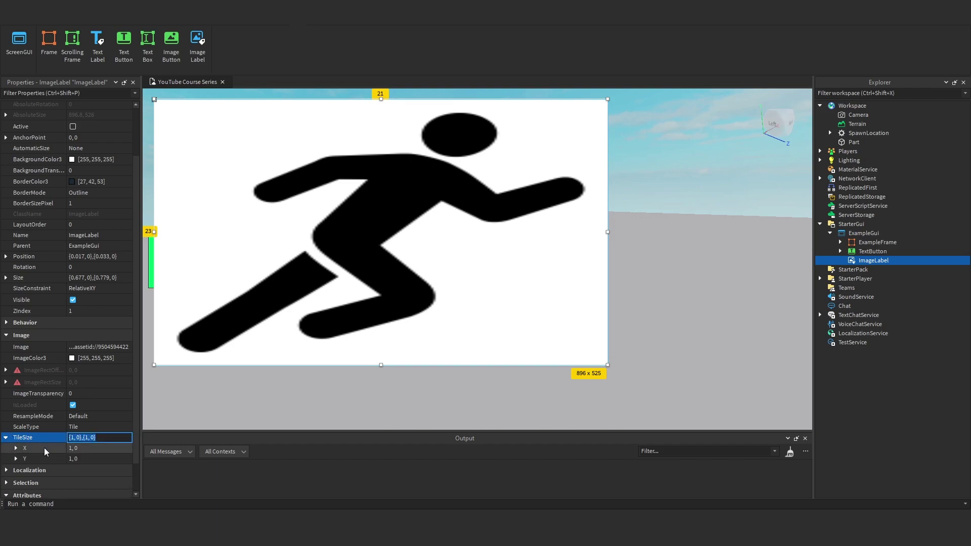
type("0")
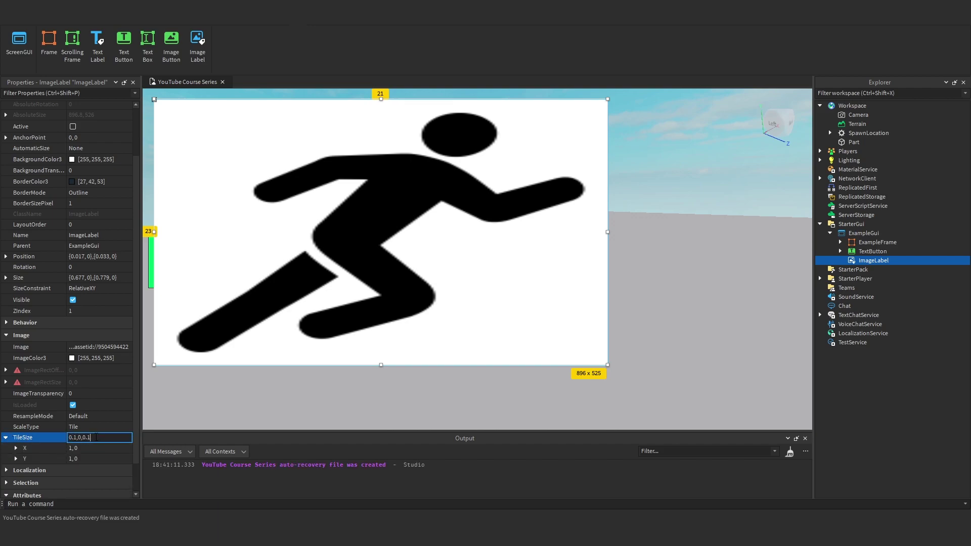
type(".1, 0},{0.1")
key("Return")
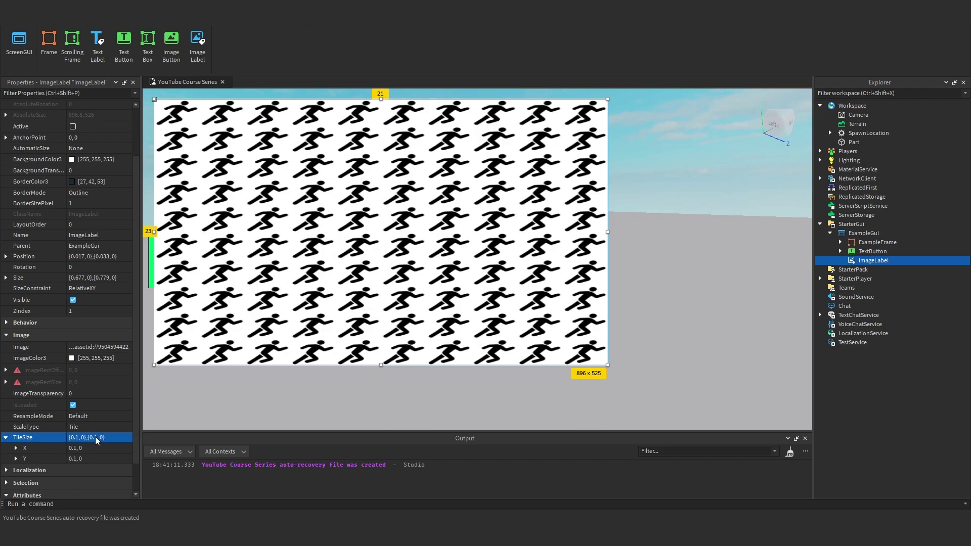
left_click(608, 366)
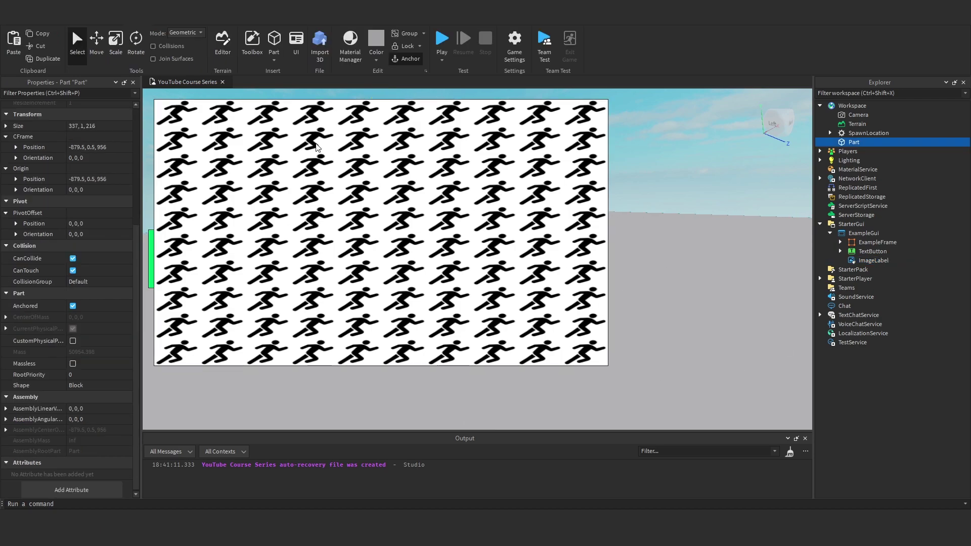
Set the TileSize X and Y scales to 0.5 each, tiling four runners in a 2 x 2 grid.
left_click(873, 260)
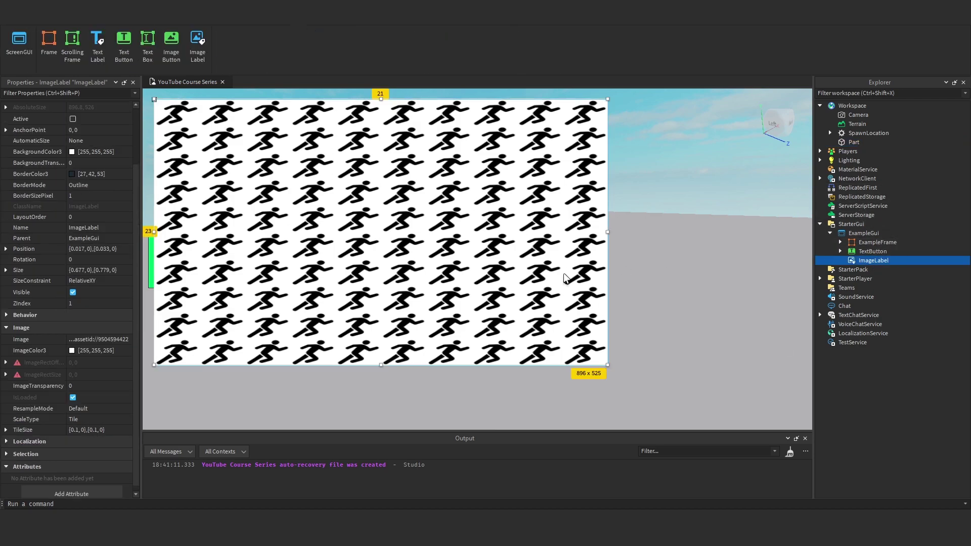
left_click(5, 429)
left_click(16, 440)
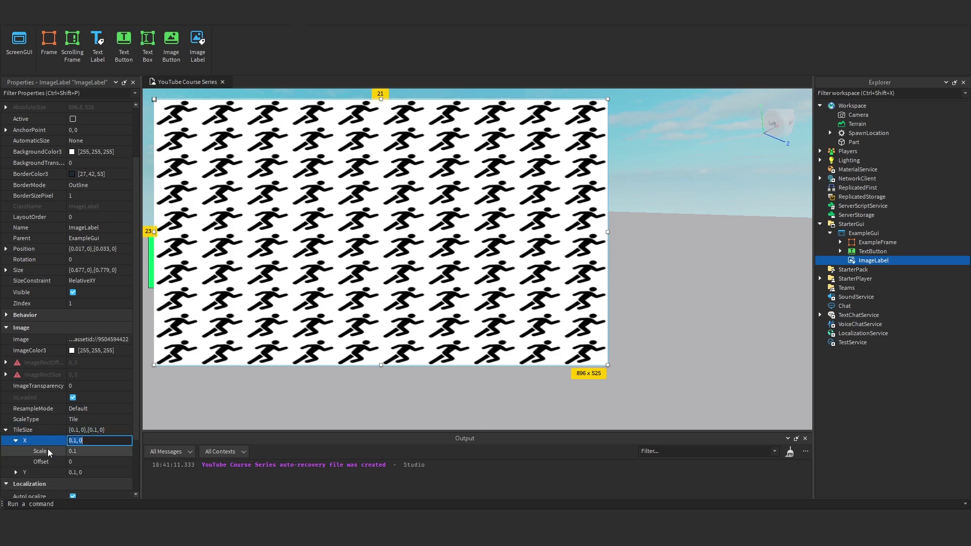
left_click(99, 451)
type("0.5")
key("Return")
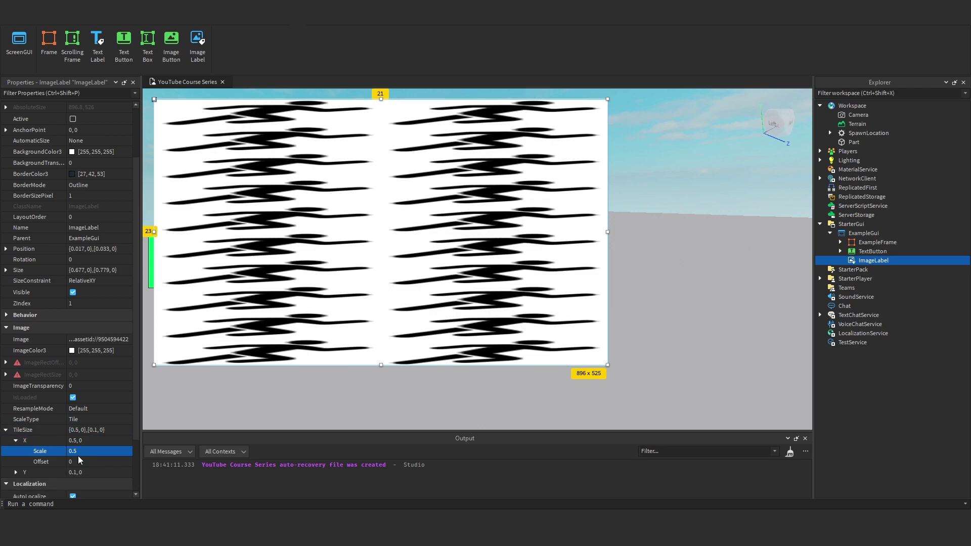
left_click(81, 468)
type("0.5")
key("Return")
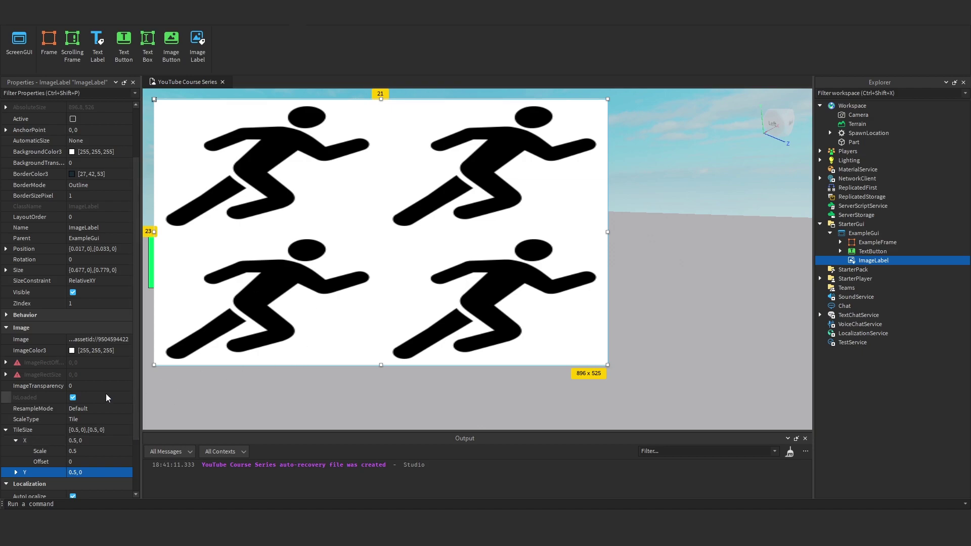
left_click(91, 430)
Change ScaleType from Tile to Stretch so one large runner fills the 896 x 525 label.
left_click(93, 417)
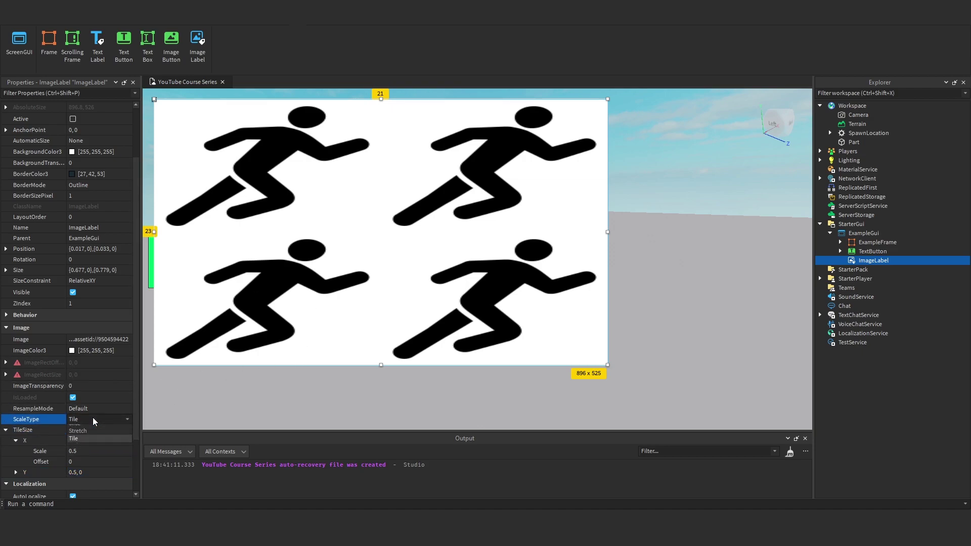
left_click(93, 418)
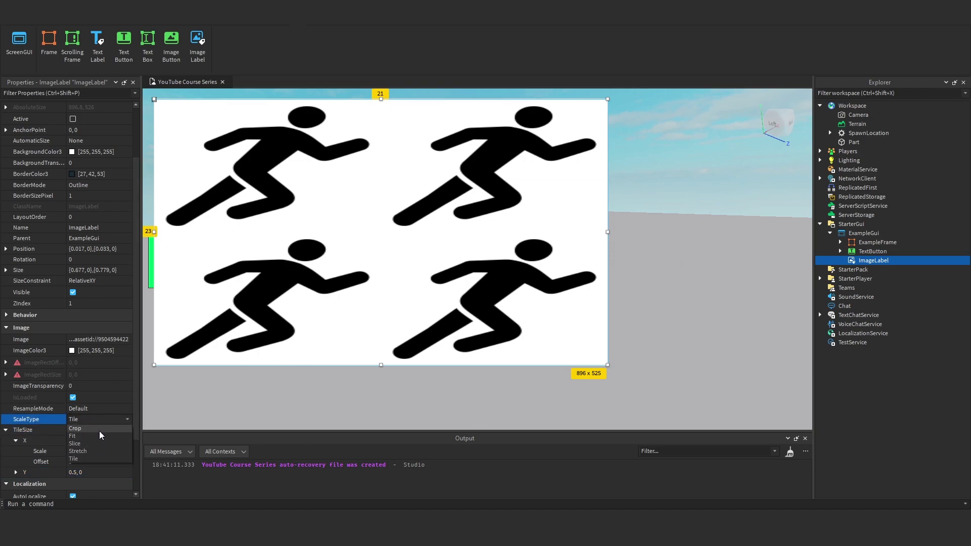
left_click(102, 452)
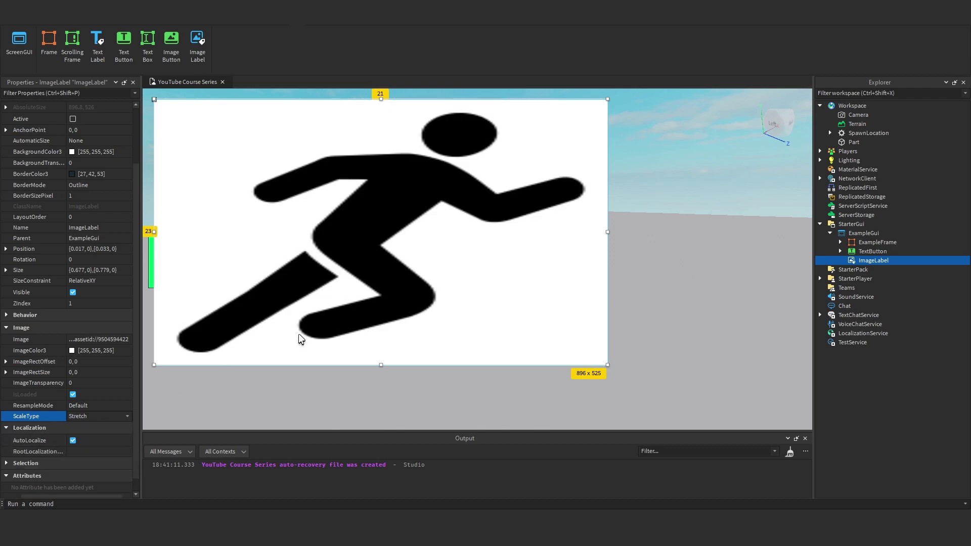